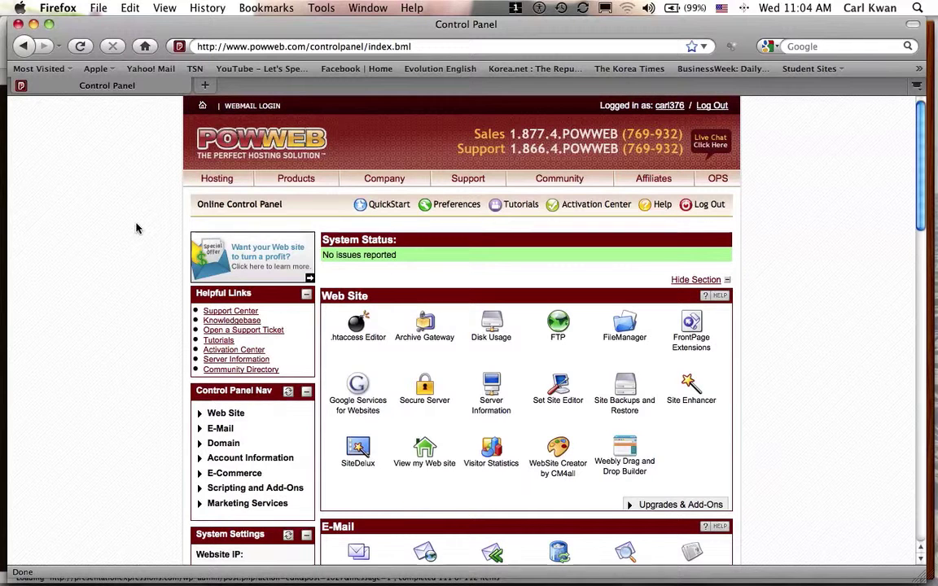
# Step: Go back to the PowWeb Control Panel in Firefox and launch FileManager, showing the htdocs and stats folders
pyautogui.press('super+Tab')
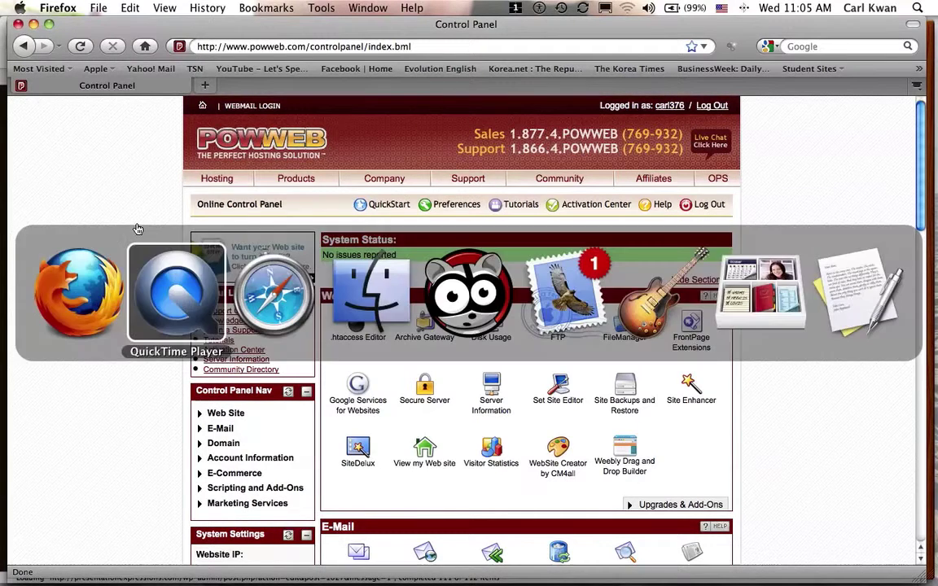
pyautogui.press('super+Tab')
pyautogui.press('super+Tab')
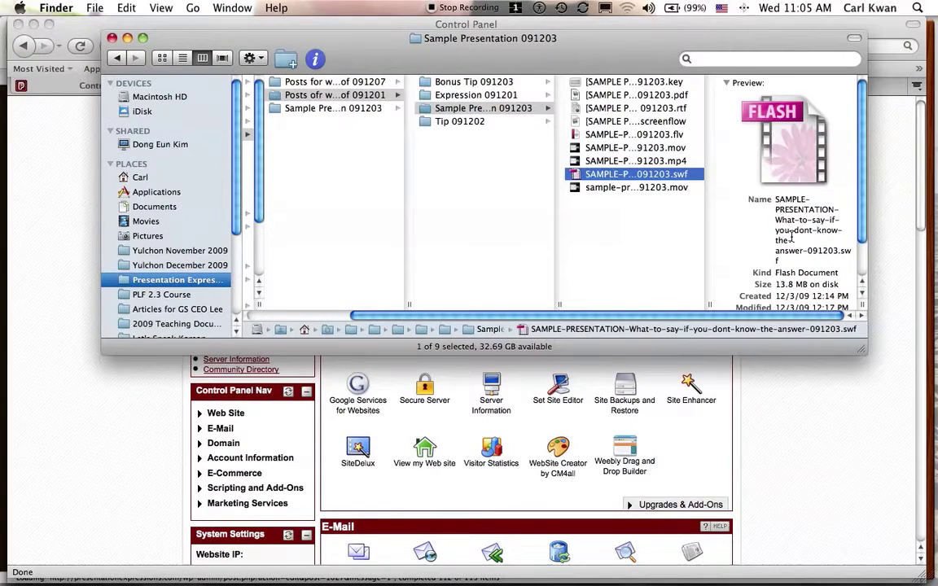
pyautogui.click(65, 227)
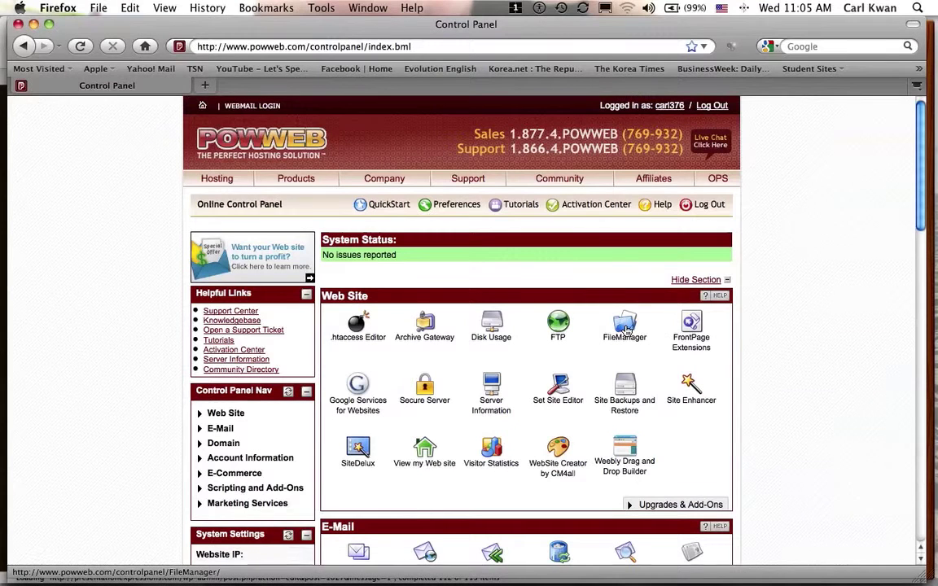
pyautogui.click(626, 329)
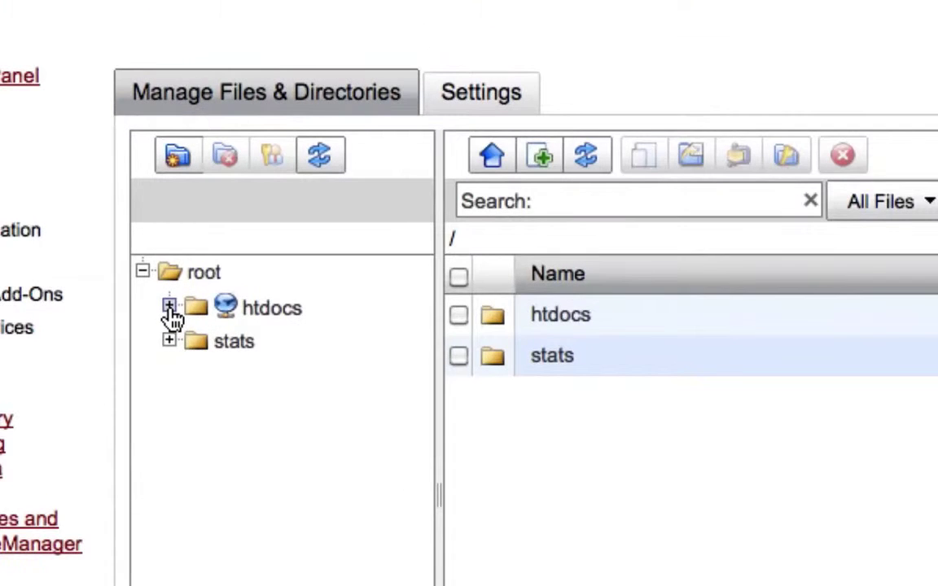
# Step: Drill down through htdocs/wp-content/uploads/2009/12 to list the six files in PresentationExpressions
pyautogui.click(169, 308)
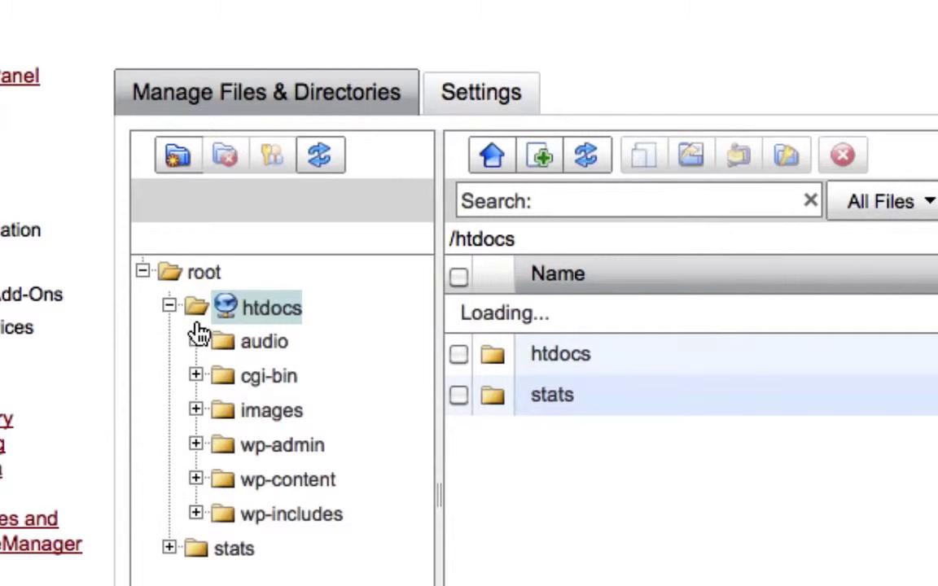
pyautogui.click(195, 480)
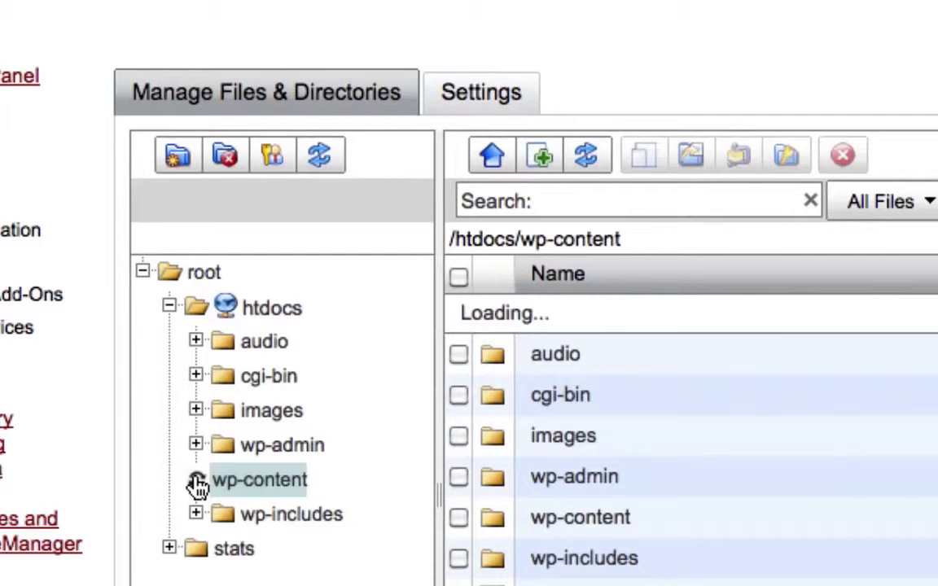
pyautogui.scroll(-4, 195, 481)
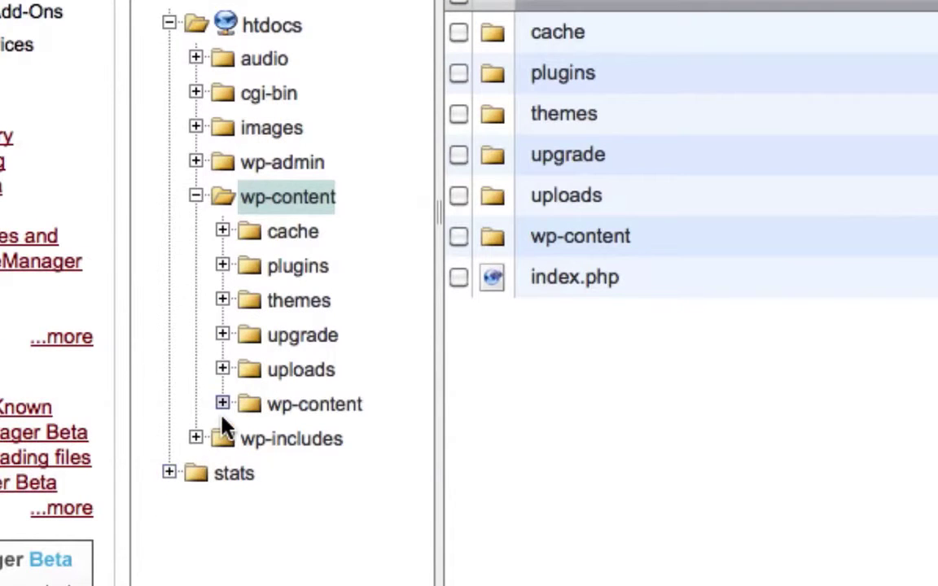
pyautogui.click(222, 370)
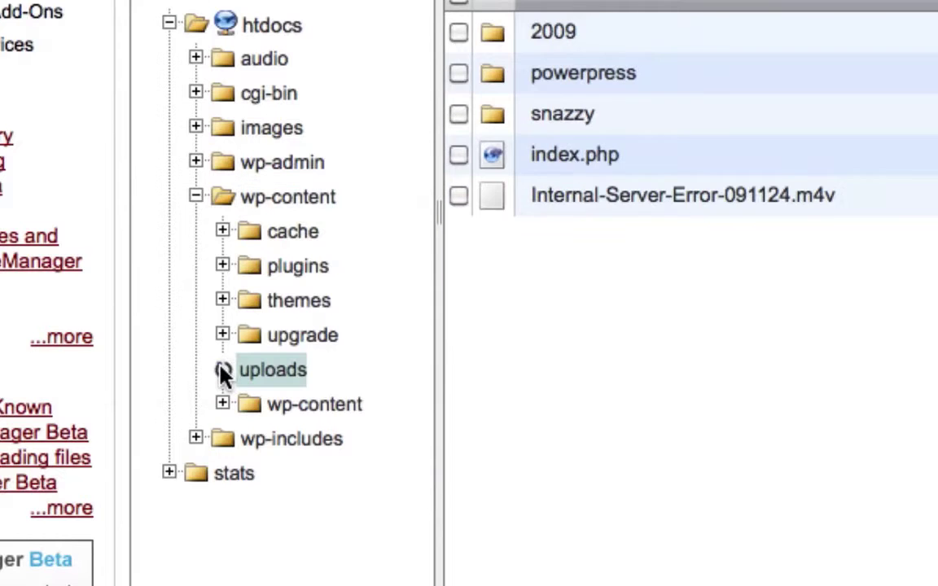
pyautogui.click(250, 404)
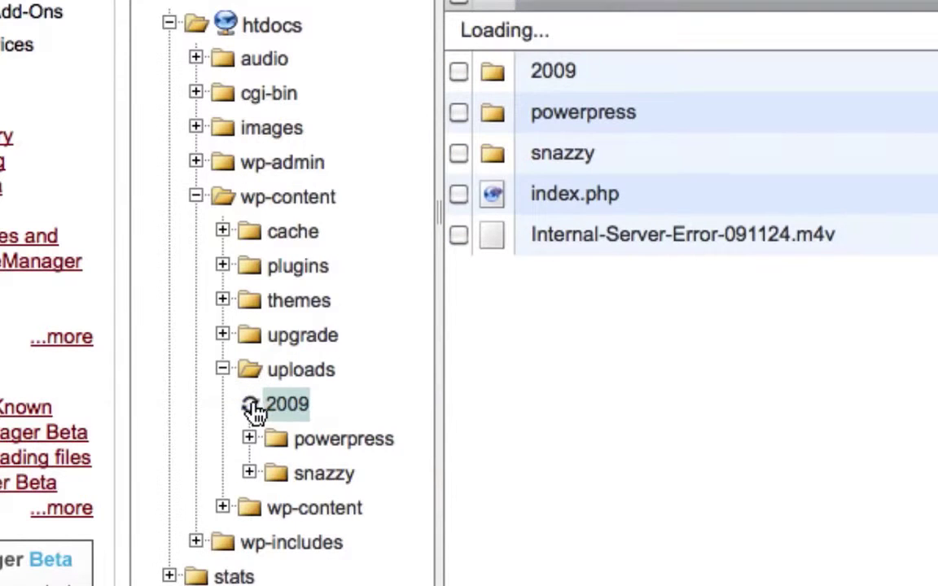
pyautogui.scroll(-5, 270, 446)
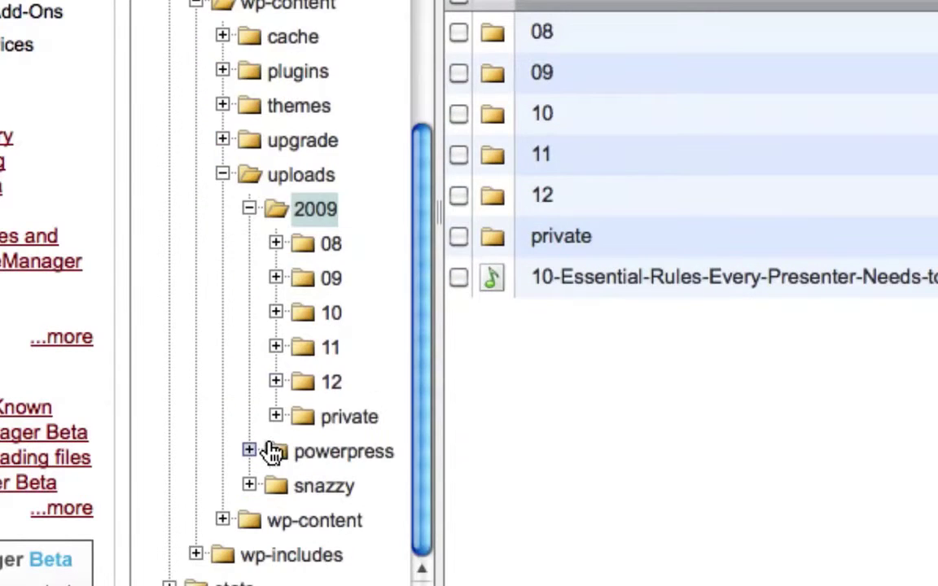
pyautogui.click(276, 382)
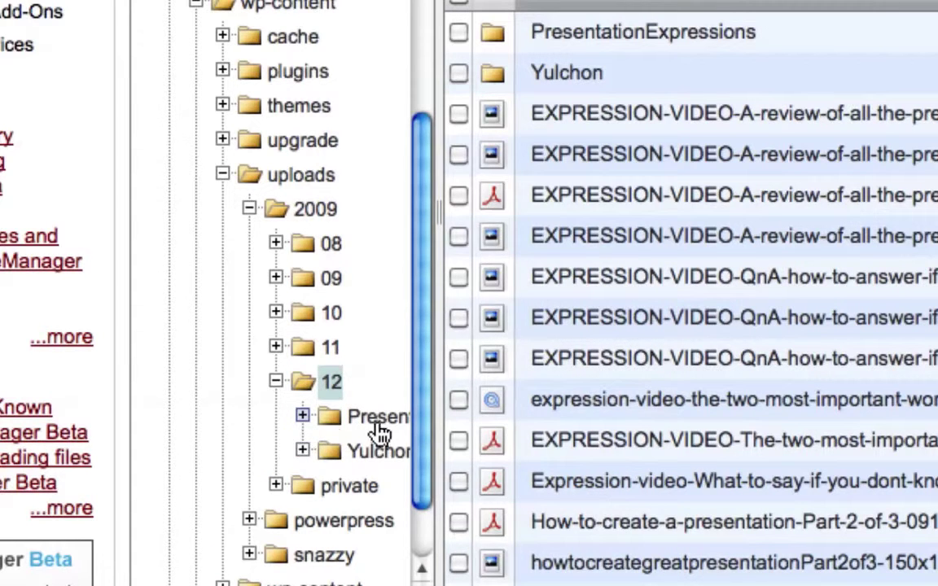
pyautogui.click(303, 418)
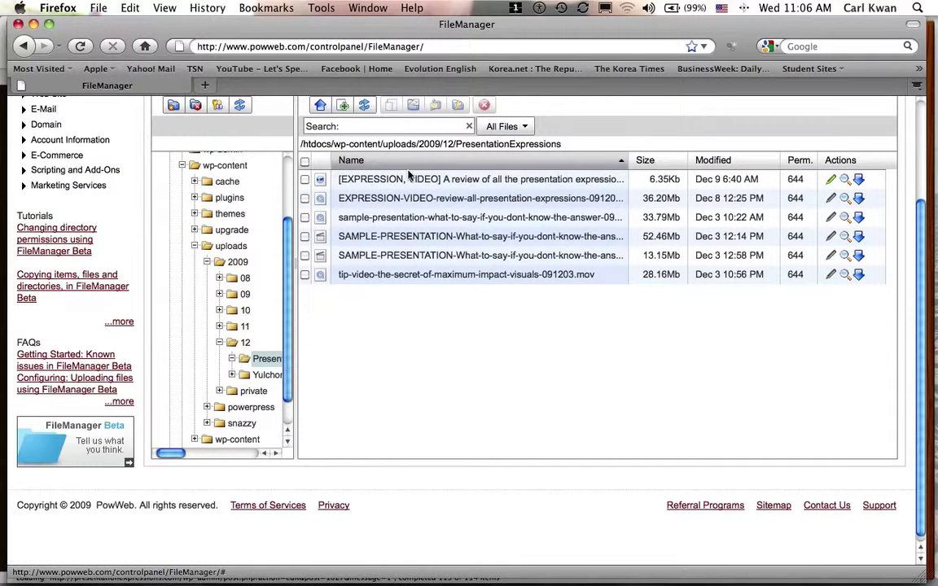
# Step: Start an upload into PresentationExpressions and bring up the local file chooser at the Expression 091208 folder
pyautogui.scroll(3, 437, 315)
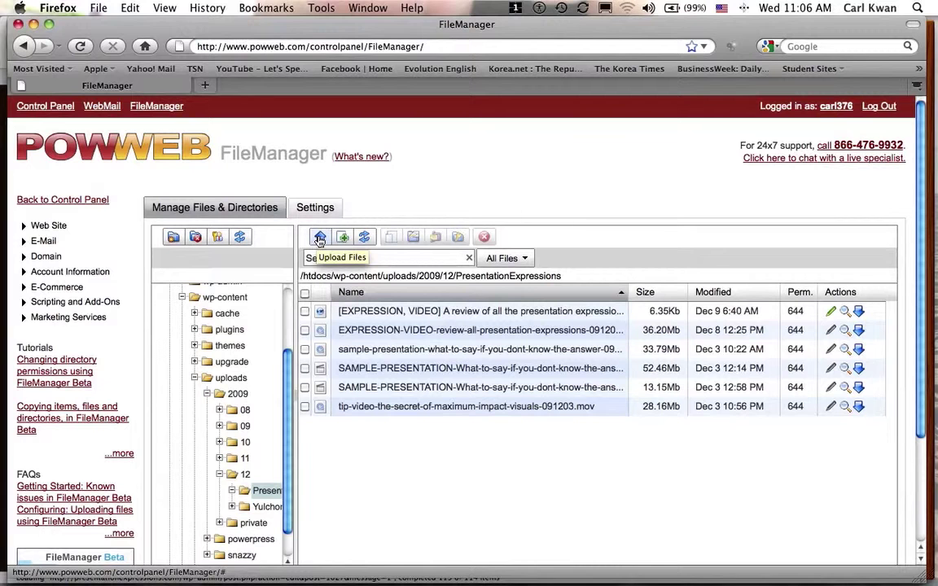
pyautogui.click(320, 238)
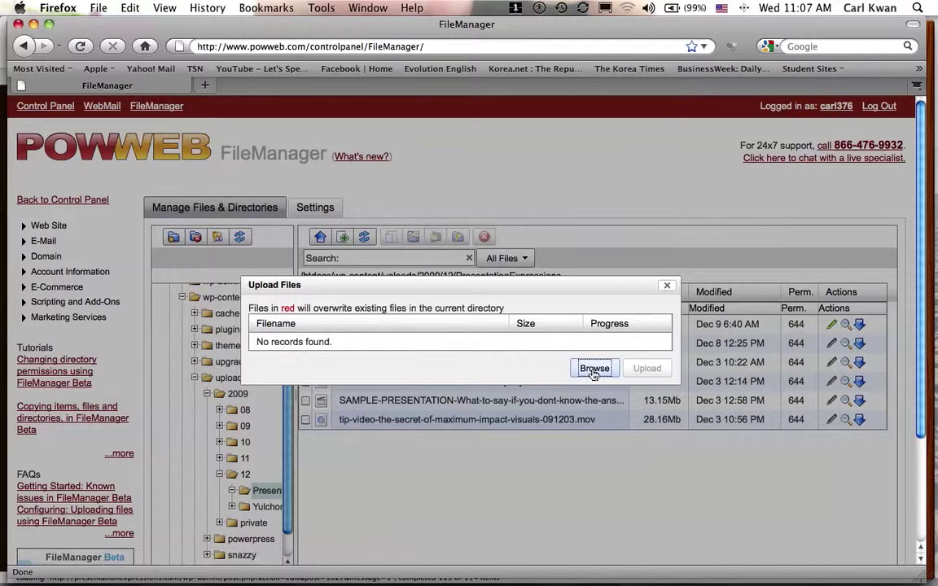
pyautogui.click(594, 370)
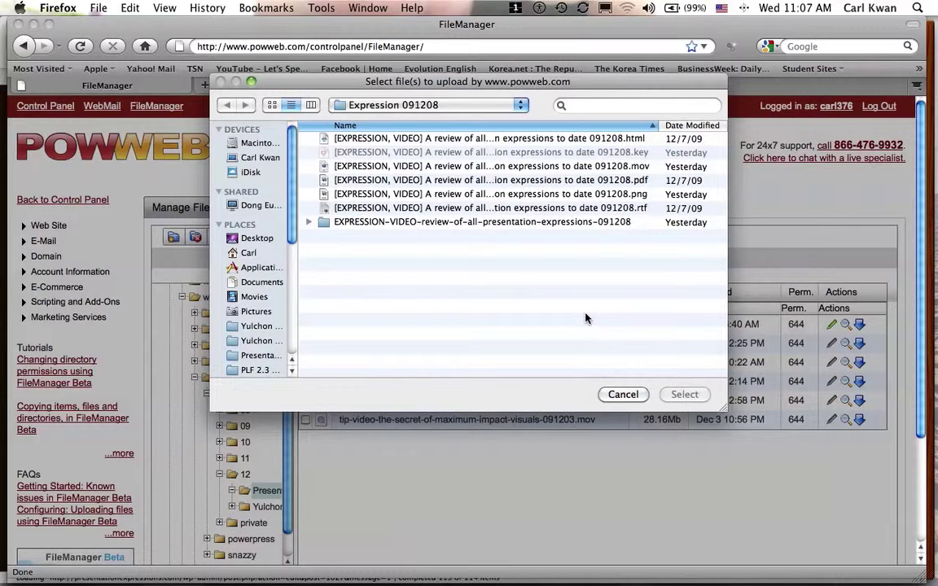
# Step: Browse local folders to the Expression 091201 .mov video, then cancel the chooser without queuing any file
pyautogui.click(310, 223)
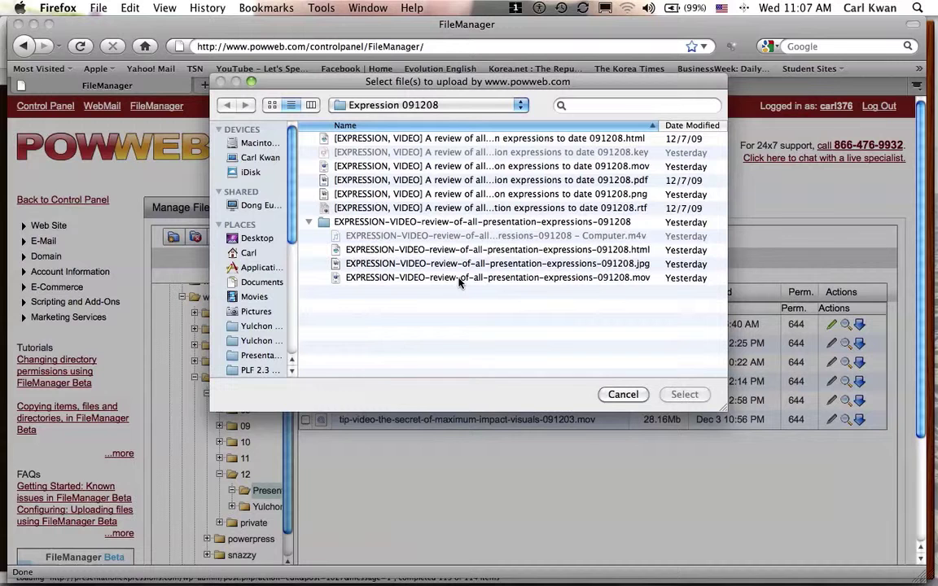
pyautogui.click(386, 108)
pyautogui.click(389, 121)
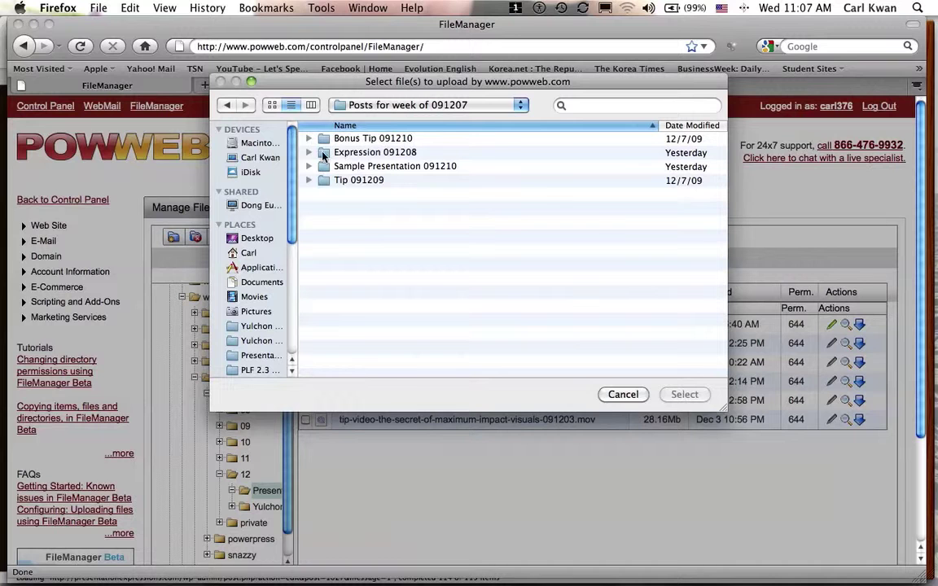
pyautogui.click(308, 153)
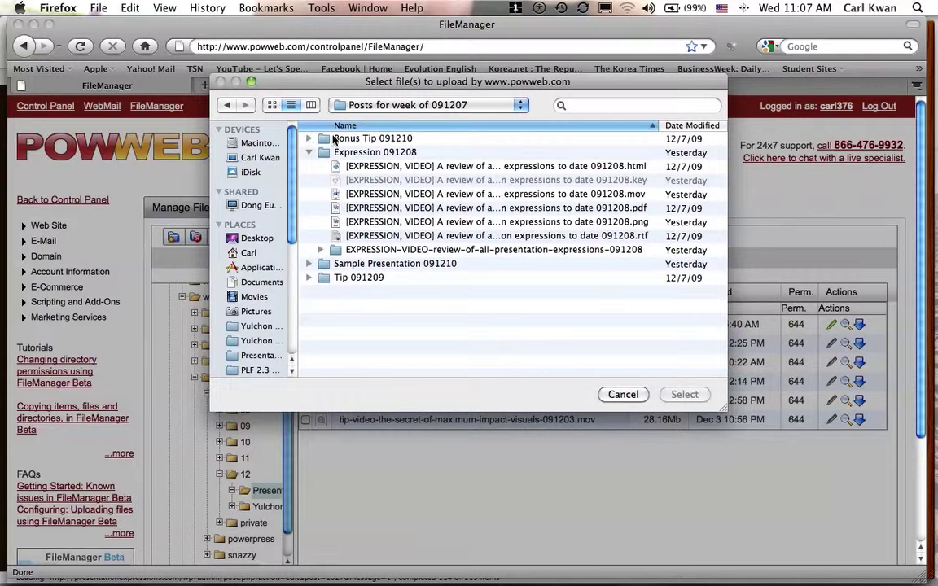
pyautogui.click(391, 104)
pyautogui.click(429, 120)
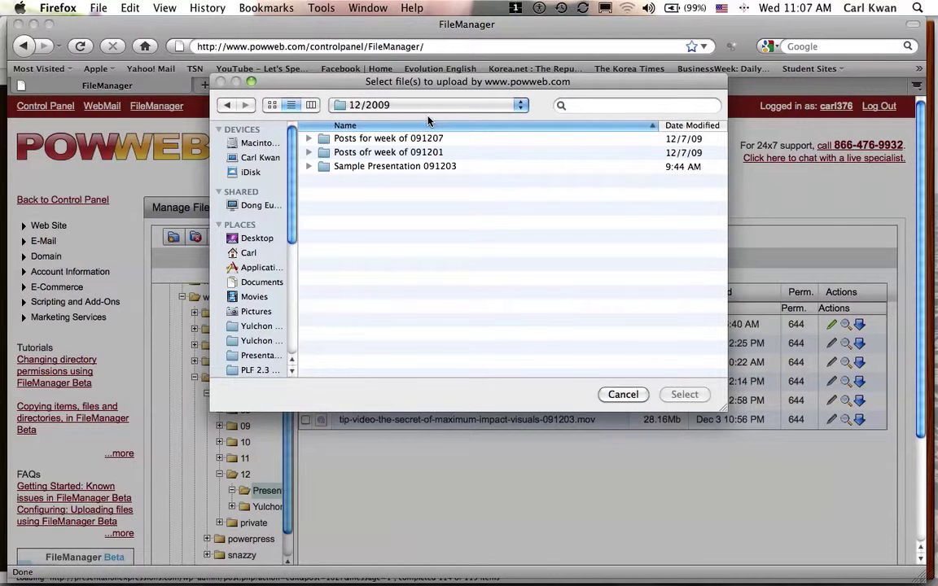
pyautogui.doubleClick(394, 153)
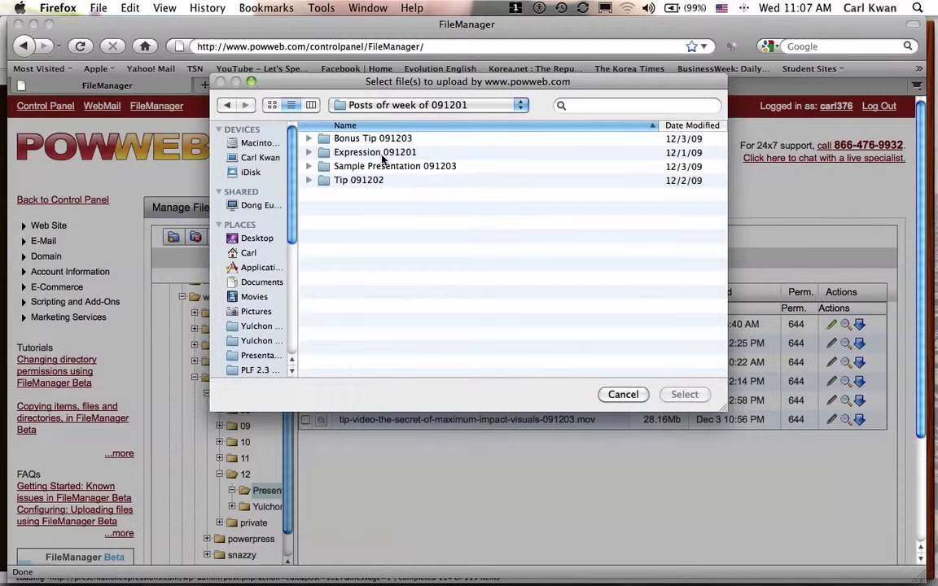
pyautogui.doubleClick(379, 153)
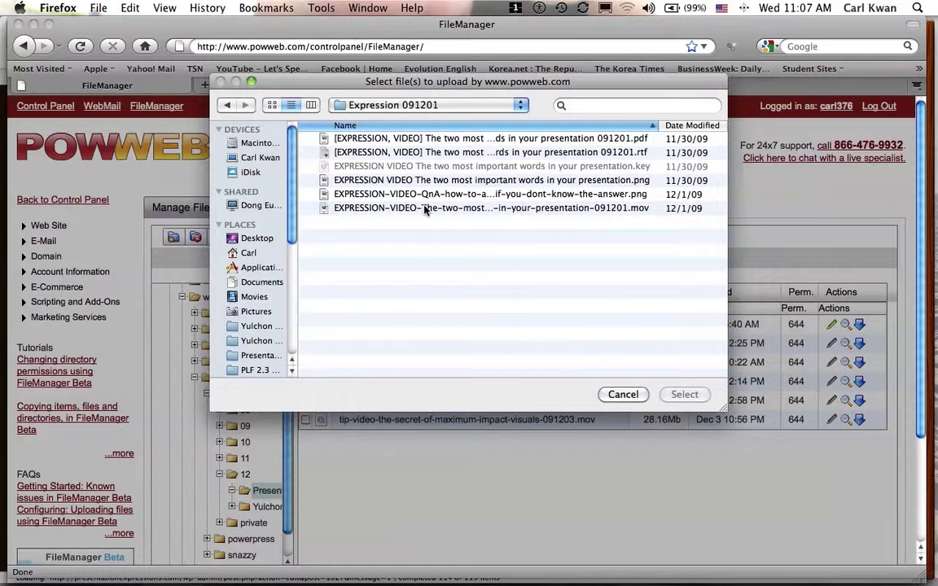
pyautogui.click(493, 210)
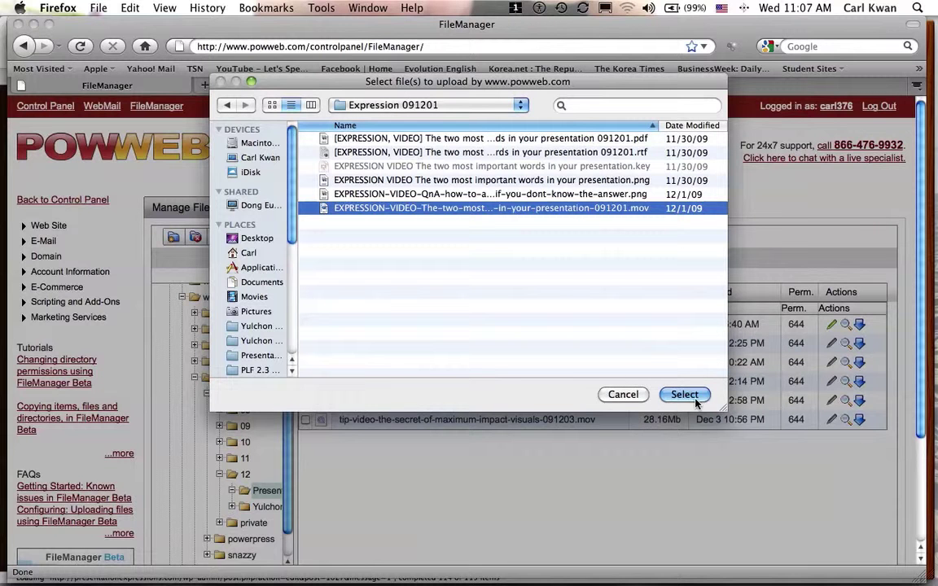
pyautogui.click(632, 396)
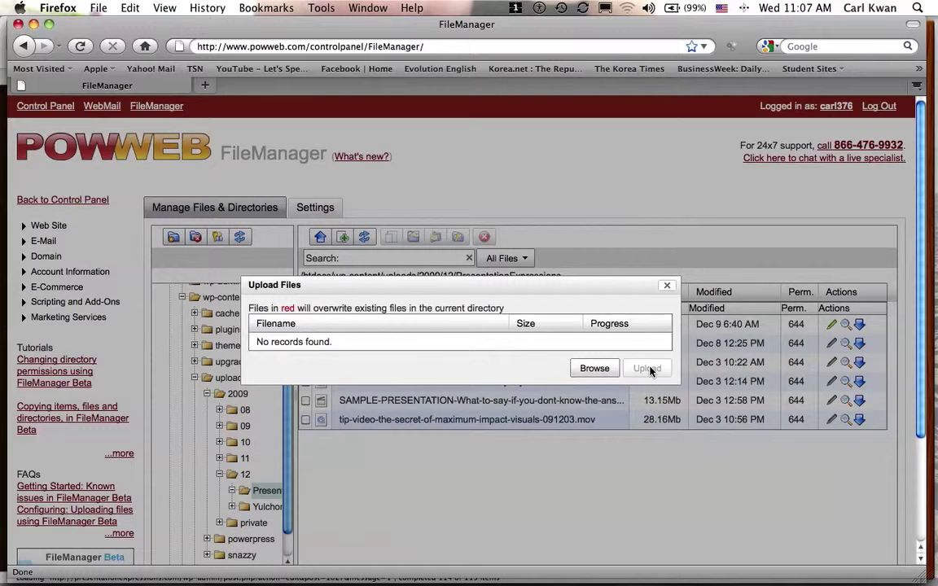
pyautogui.click(666, 288)
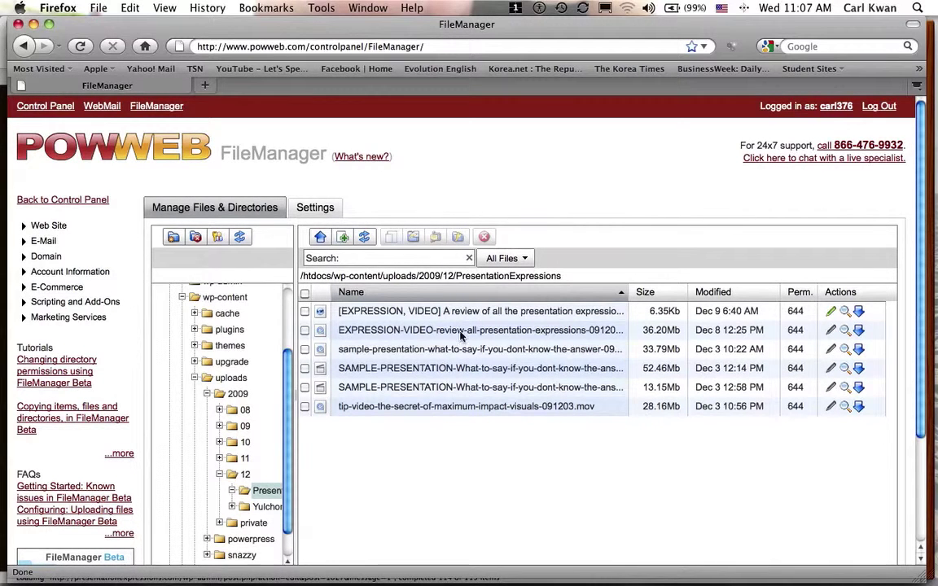
pyautogui.click(634, 293)
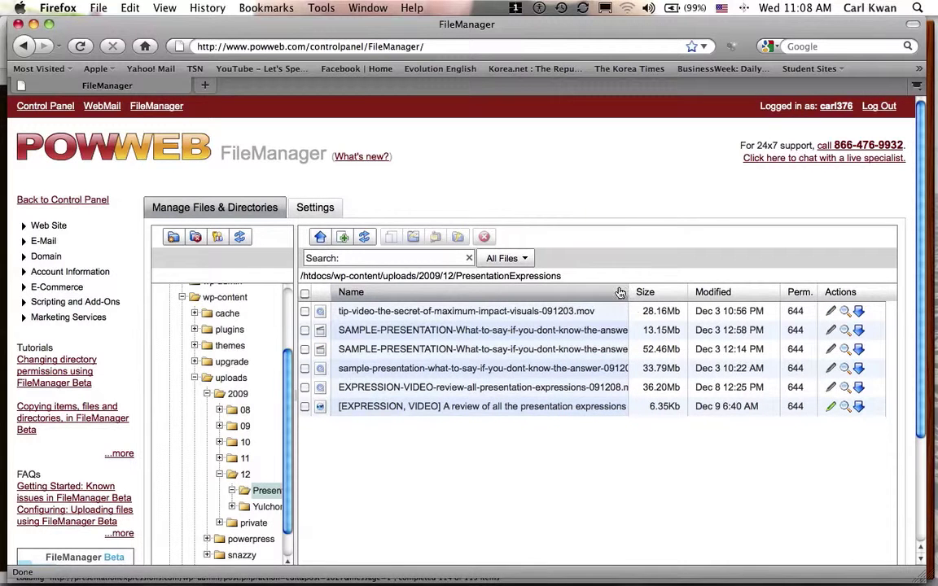
pyautogui.click(623, 295)
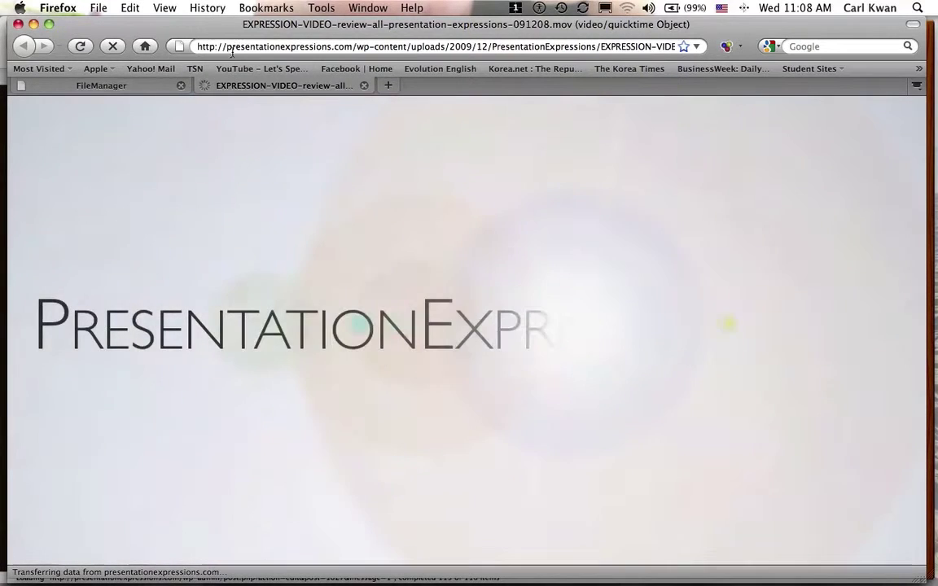
# Step: Mute the system sound, select the uploaded .mov file's web address, and close the video tab
pyautogui.click(648, 8)
pyautogui.click(649, 88)
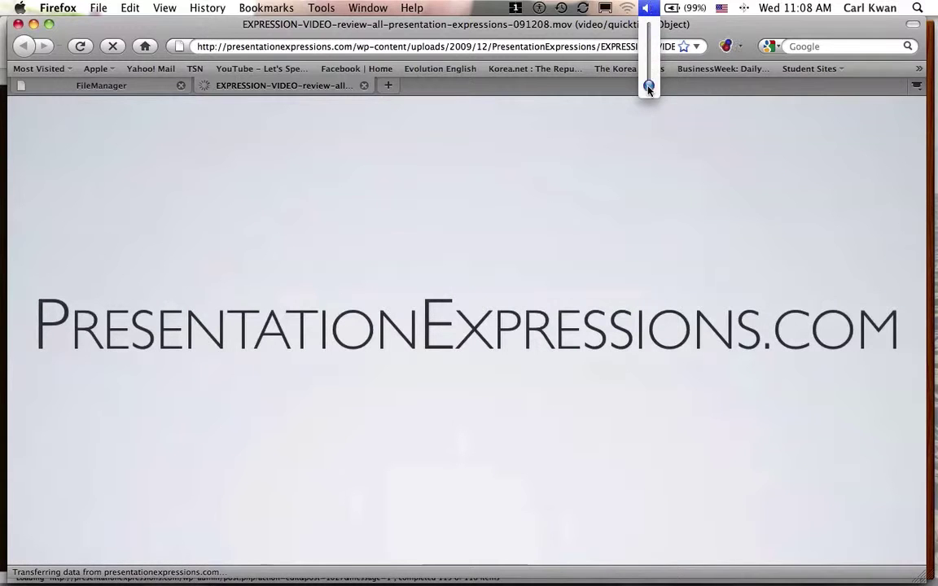
pyautogui.click(424, 49)
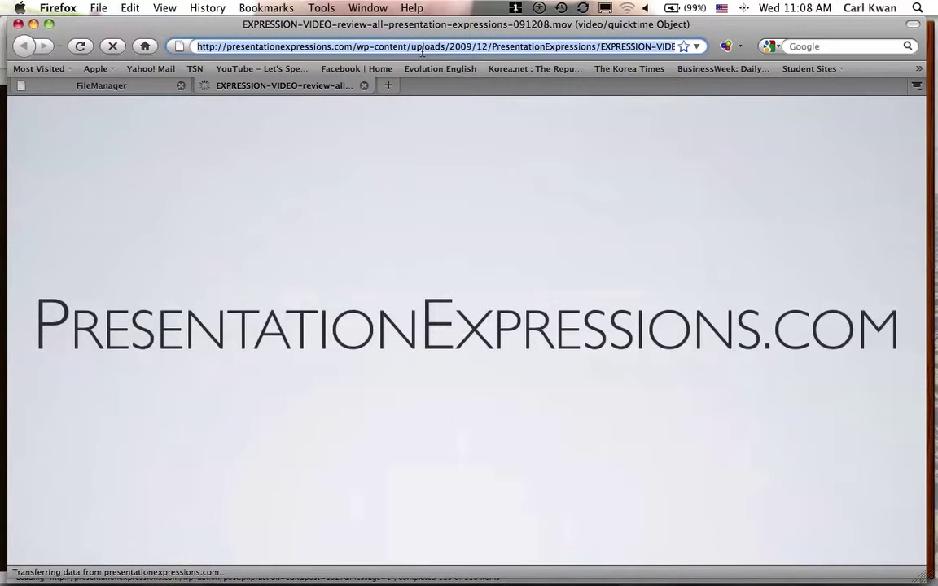
pyautogui.click(364, 86)
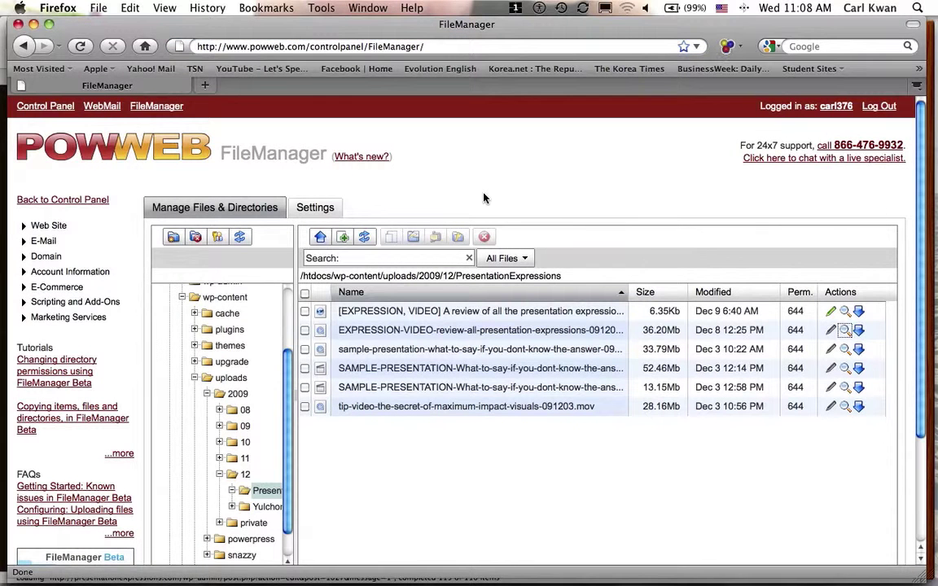
# Step: Paste the EXPRESSION-VIDEO-review .mov address into the Podcast Episode Media URL field in WordPress
pyautogui.press('super+Tab')
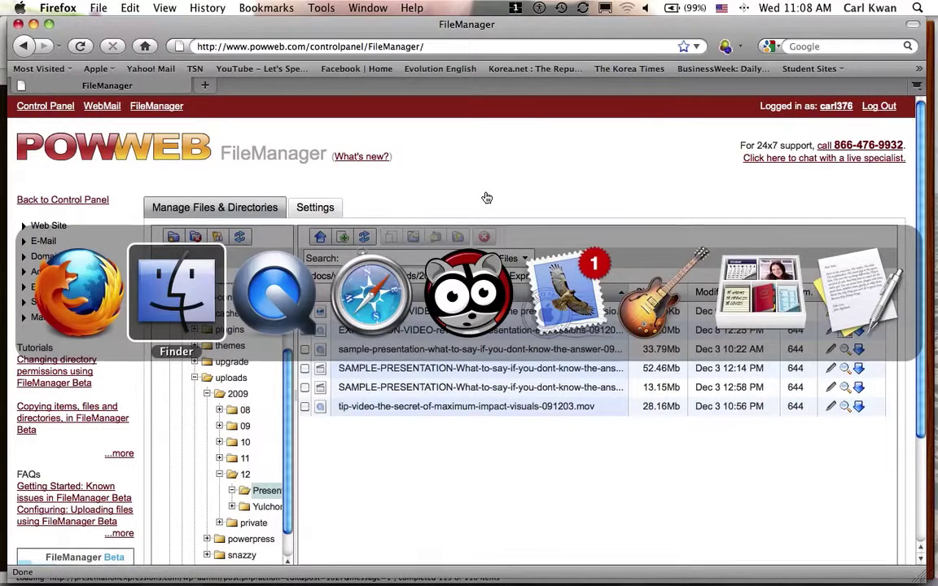
pyautogui.press('super+Tab')
pyautogui.press('super+Tab')
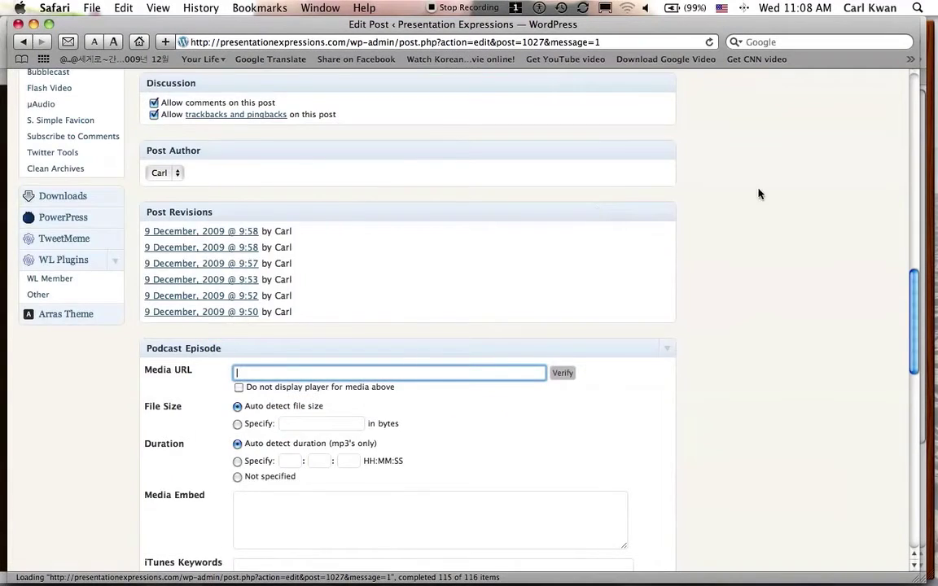
pyautogui.scroll(3, 673, 200)
pyautogui.scroll(15, 672, 200)
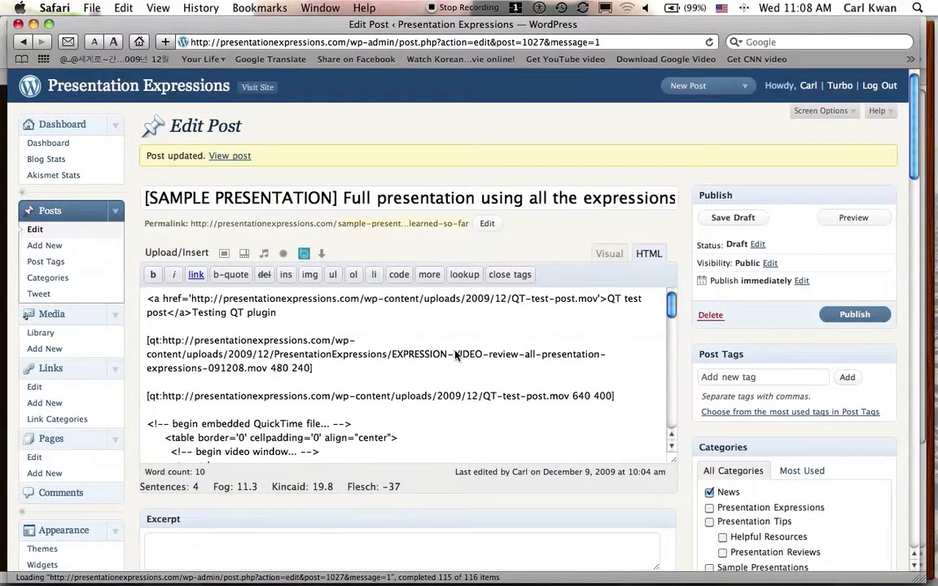
pyautogui.scroll(-5, 454, 354)
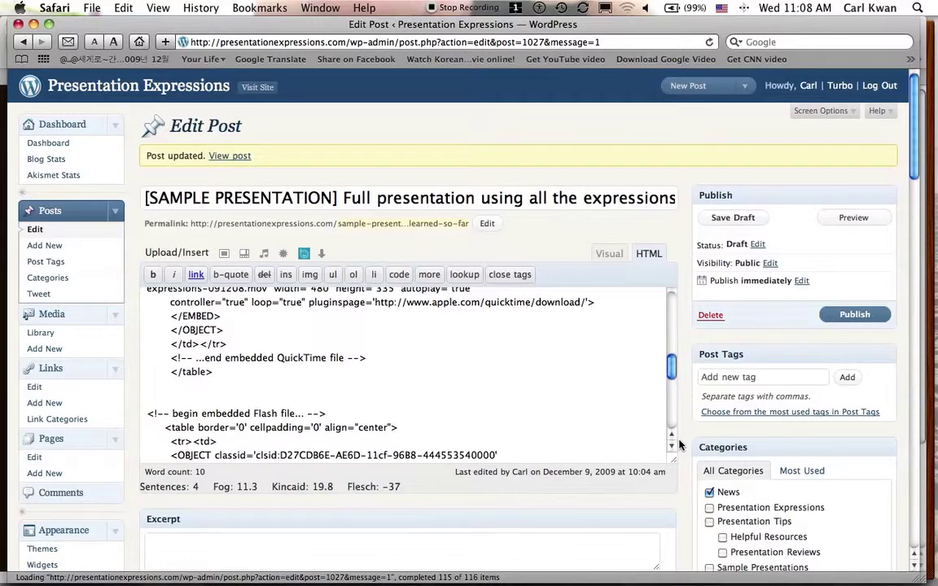
pyautogui.scroll(-8, 676, 442)
pyautogui.scroll(-13, 681, 445)
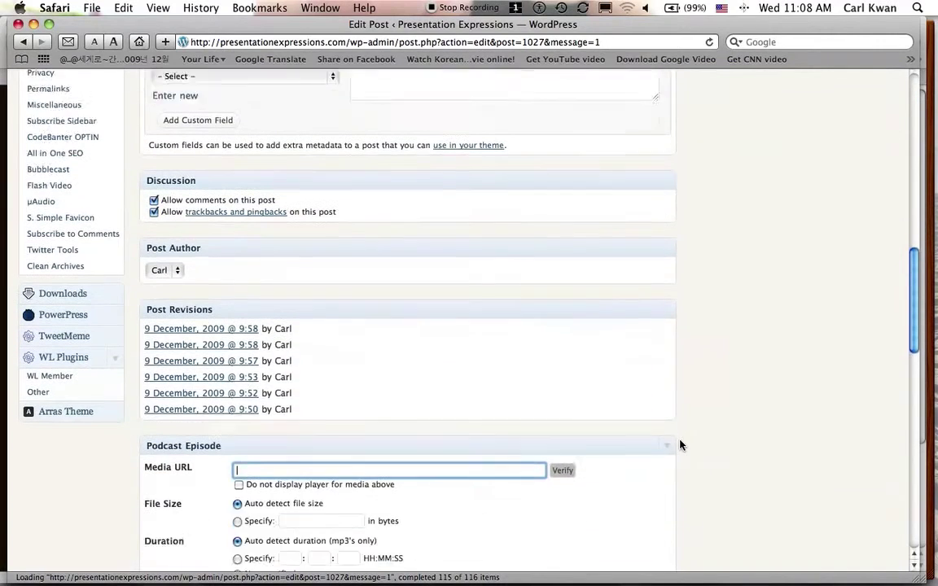
pyautogui.scroll(-1, 681, 445)
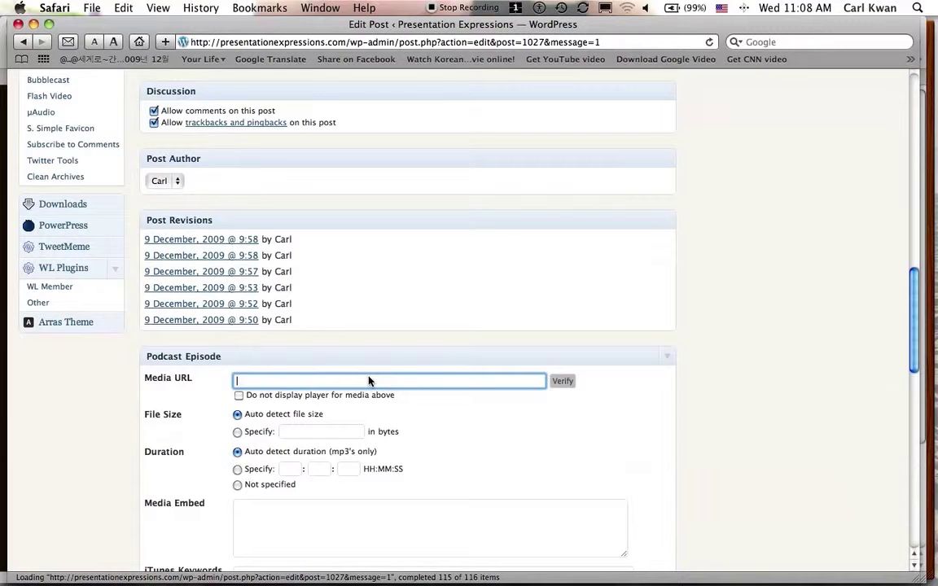
pyautogui.press('super+Tab')
pyautogui.press('super+v')
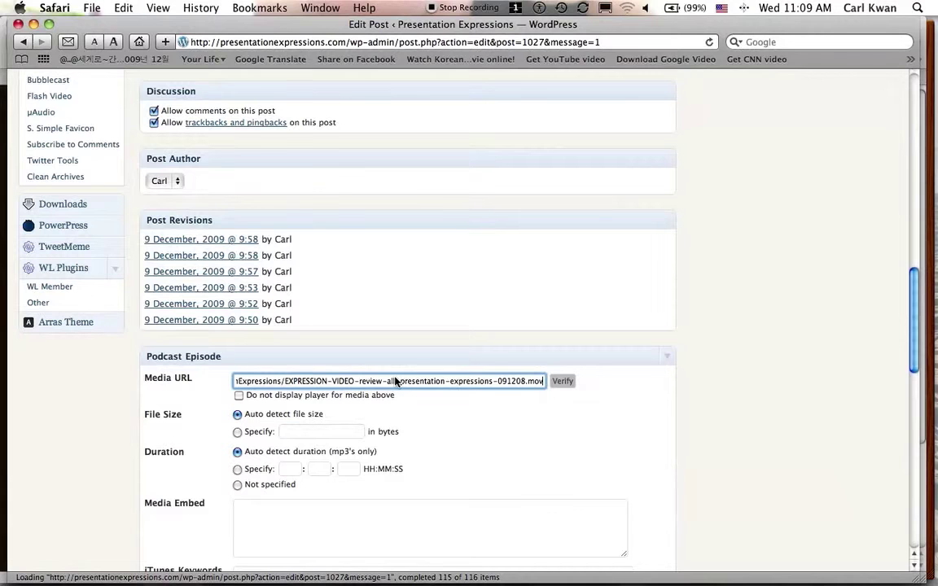
# Step: Verify the Media URL so File Size fills in as 37962995 bytes, then return to the page top
pyautogui.click(562, 381)
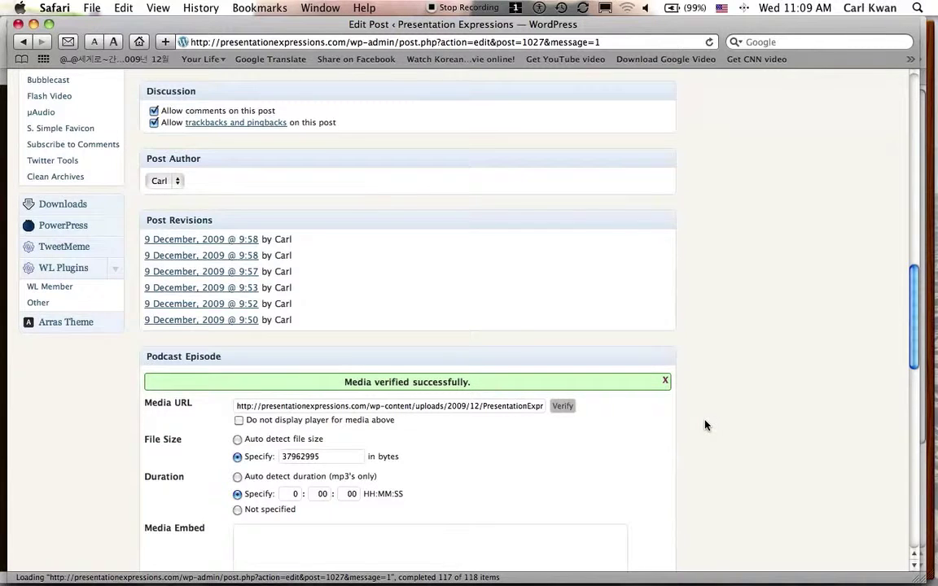
pyautogui.scroll(2, 705, 424)
pyautogui.scroll(-3, 706, 424)
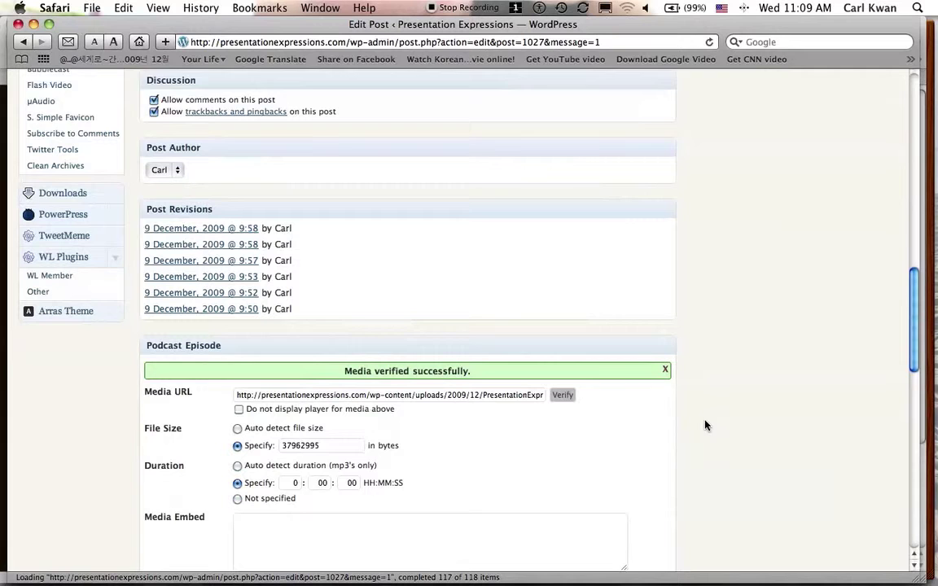
pyautogui.scroll(-1, 705, 424)
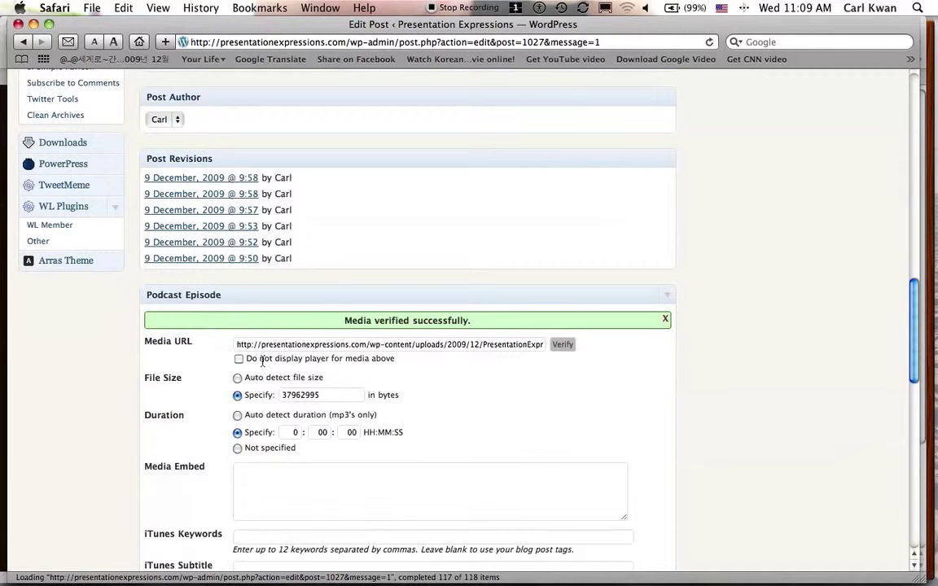
pyautogui.scroll(15, 701, 402)
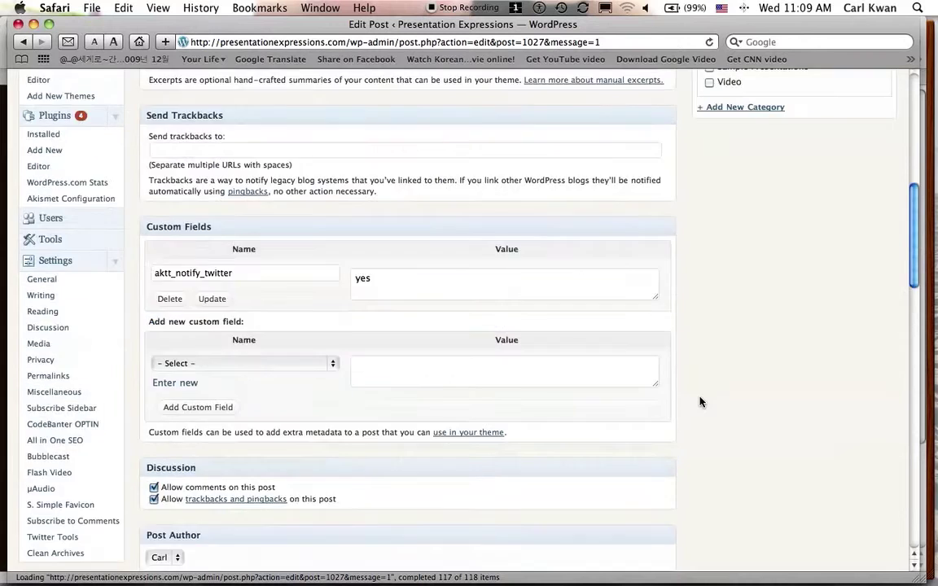
pyautogui.scroll(10, 701, 401)
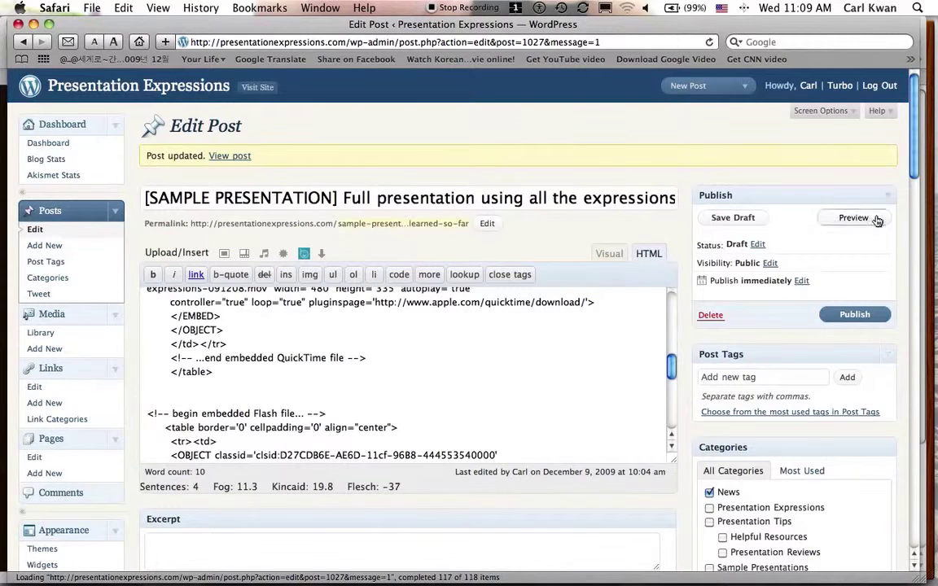
# Step: Preview the SAMPLE PRESENTATION draft and check its podcast player and Download (36.2MB) link
pyautogui.click(855, 220)
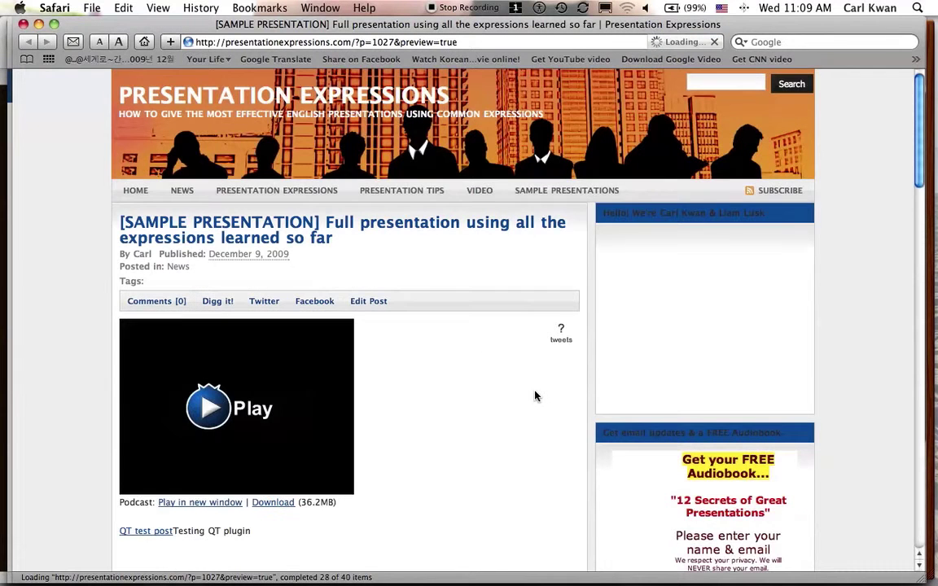
pyautogui.scroll(-4, 411, 362)
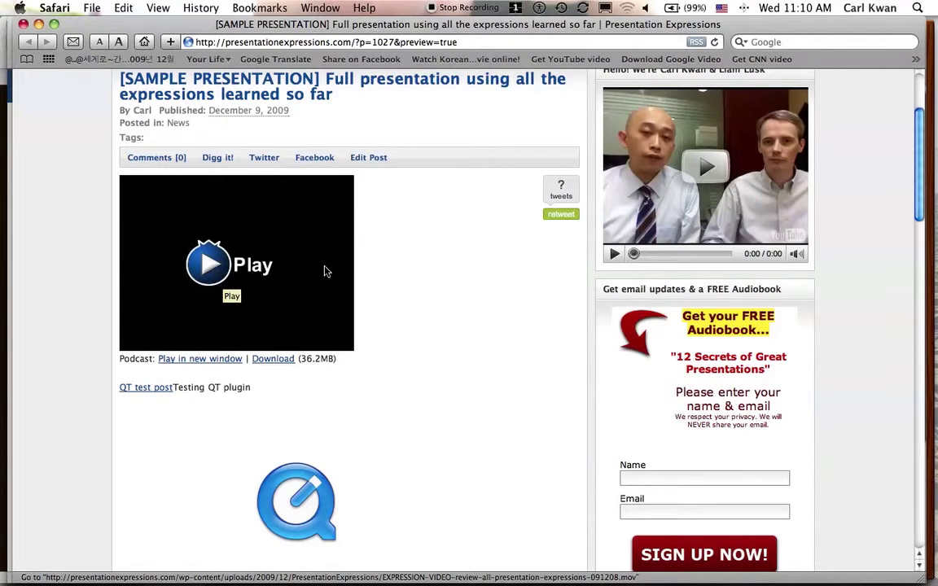
pyautogui.scroll(-10, 541, 324)
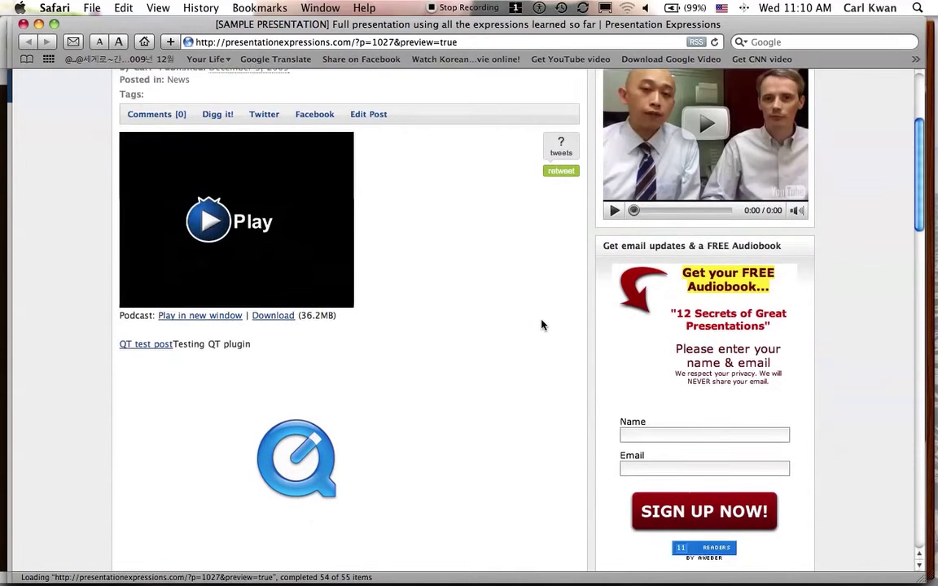
pyautogui.scroll(-3, 543, 325)
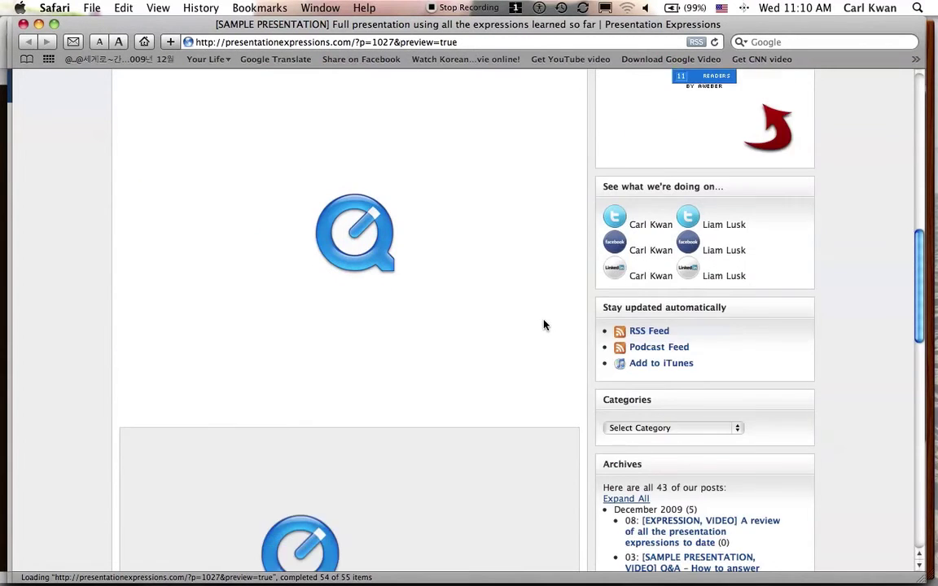
pyautogui.scroll(-6, 543, 325)
pyautogui.scroll(-6, 543, 324)
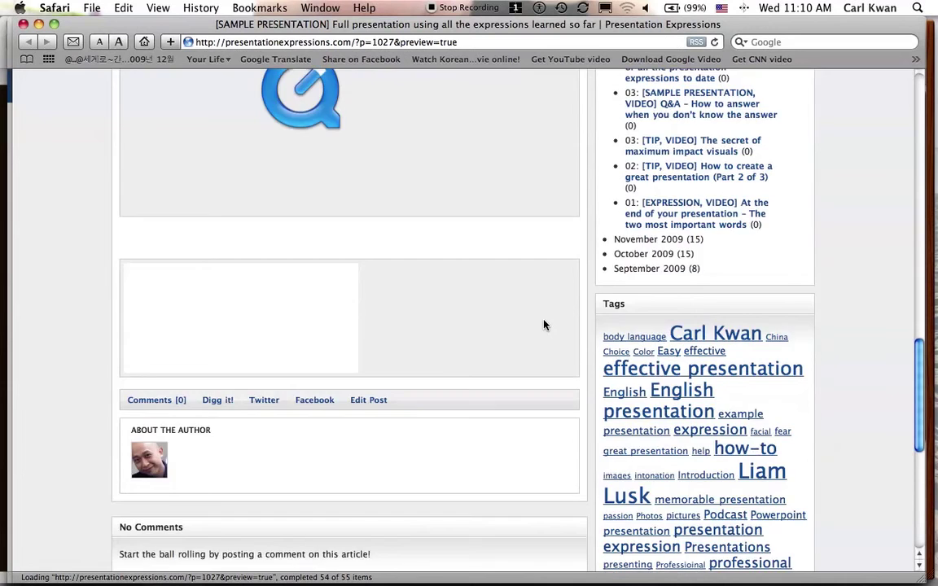
pyautogui.scroll(9, 544, 325)
pyautogui.scroll(15, 543, 325)
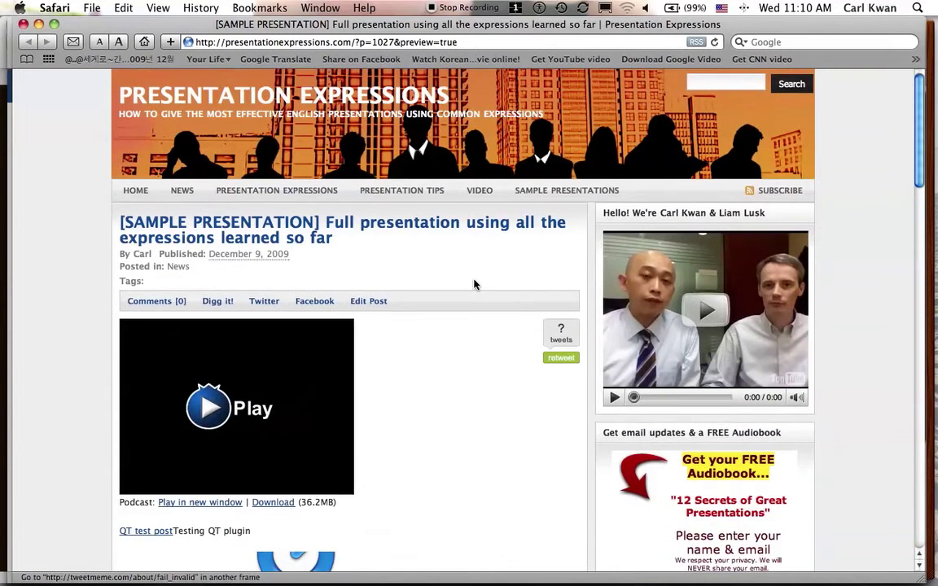